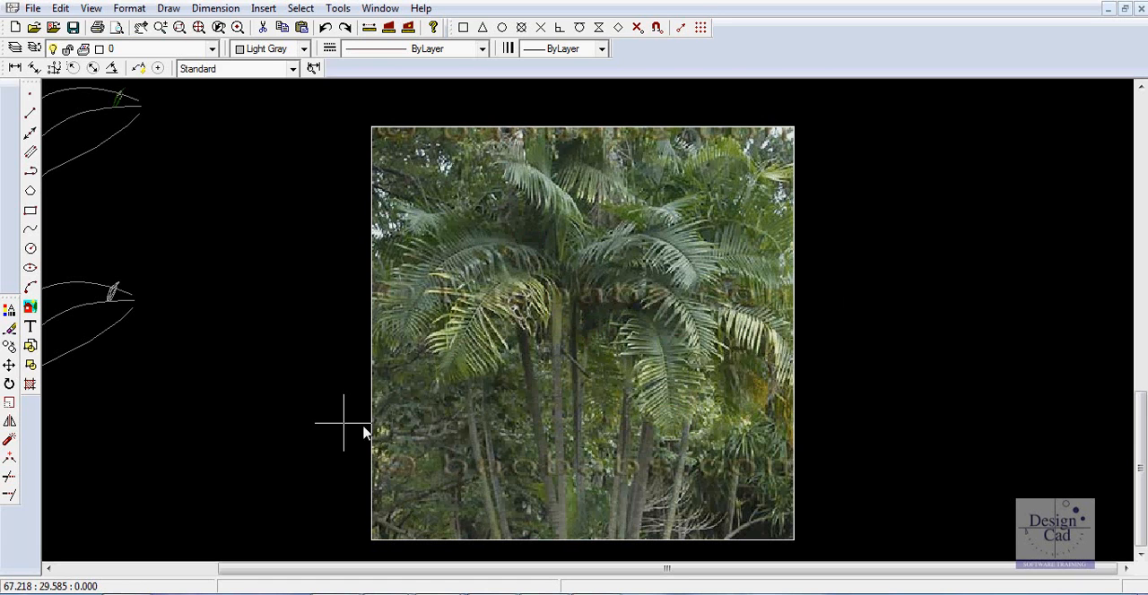
Inspect the properties of the unfilled leaflet outline polylines near the tip of the lower frond guide curves.
mouse_move(256, 404)
middle_down()
mouse_move(456, 358)
mouse_move(474, 366)
middle_up()
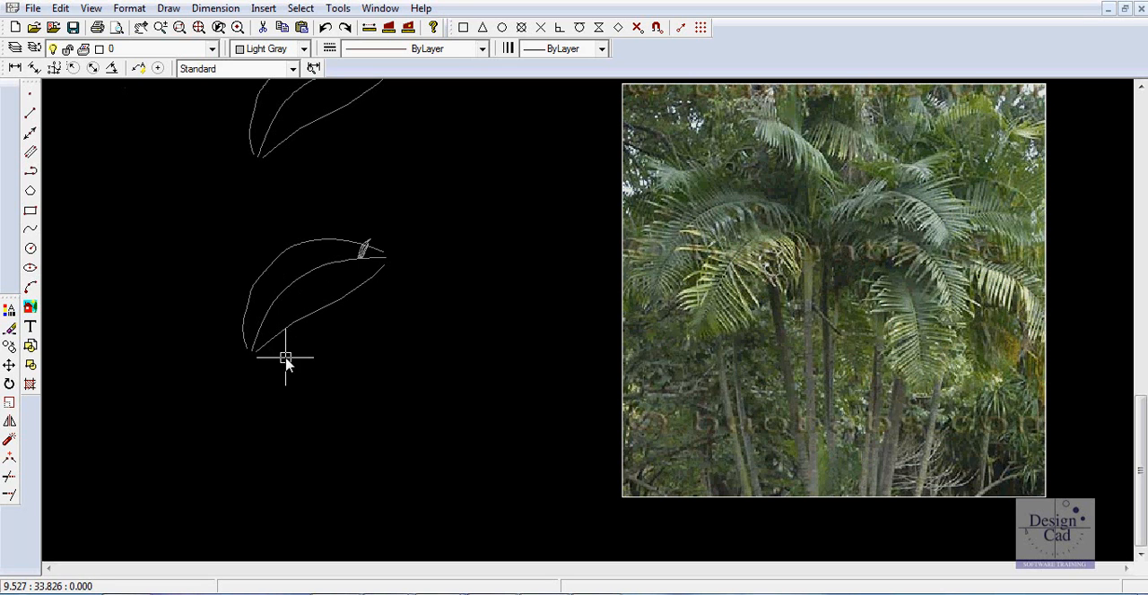
scroll(365, 251, up, 2)
scroll(366, 263, up, 1)
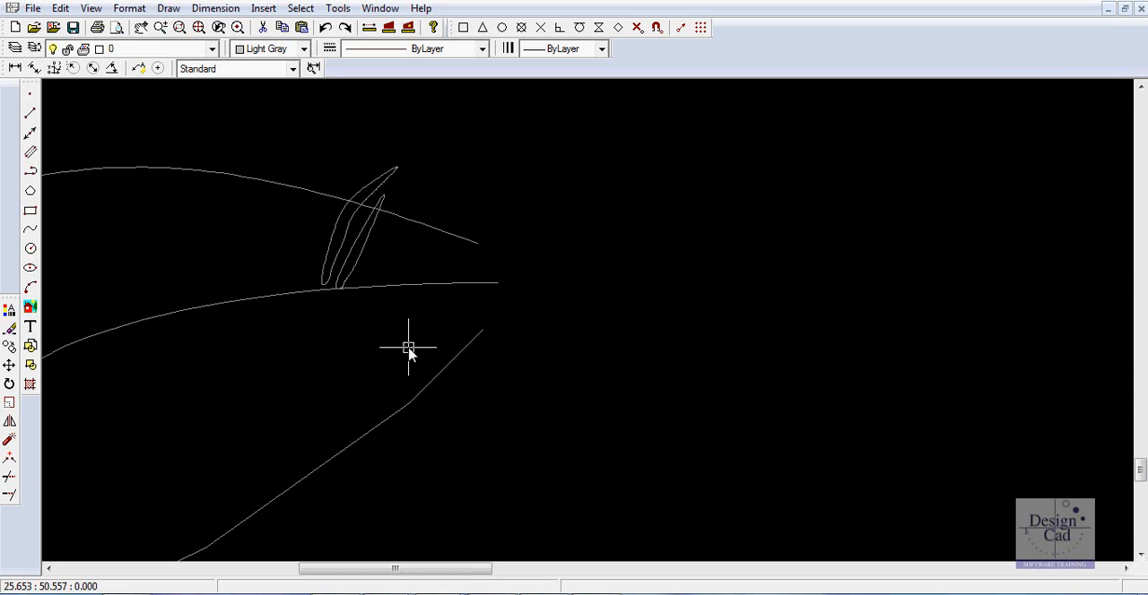
click(354, 278)
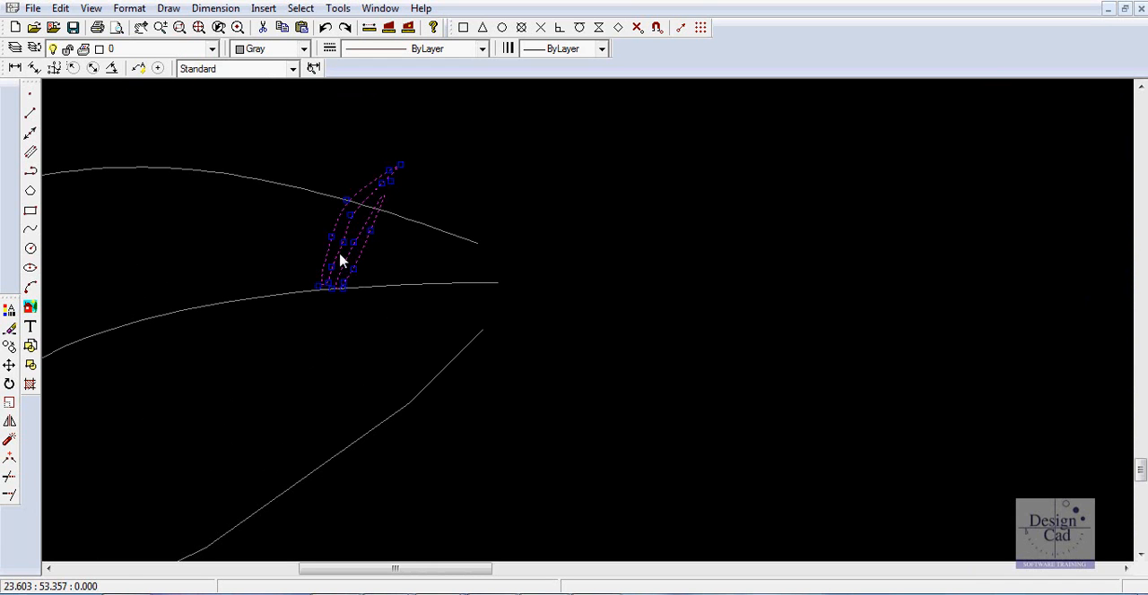
right_click(340, 261)
click(384, 283)
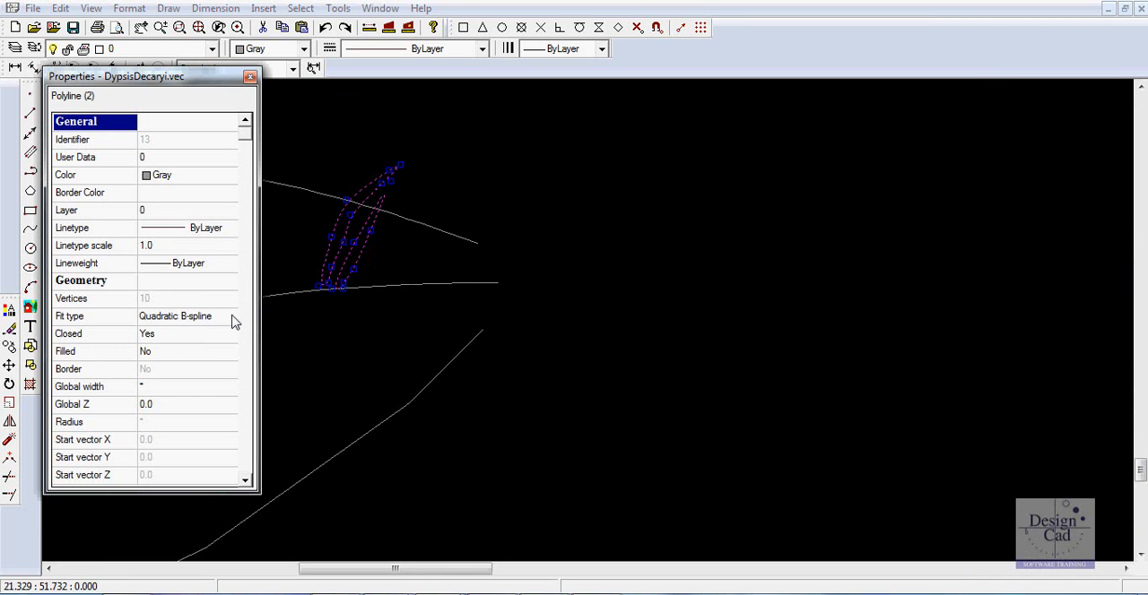
click(249, 77)
key(Escape)
Examine the filled green leaflets and their light highlight shapes on the upper set of frond guide curves.
scroll(558, 287, down, 5)
middle_drag(569, 260, 500, 429)
scroll(492, 295, up, 4)
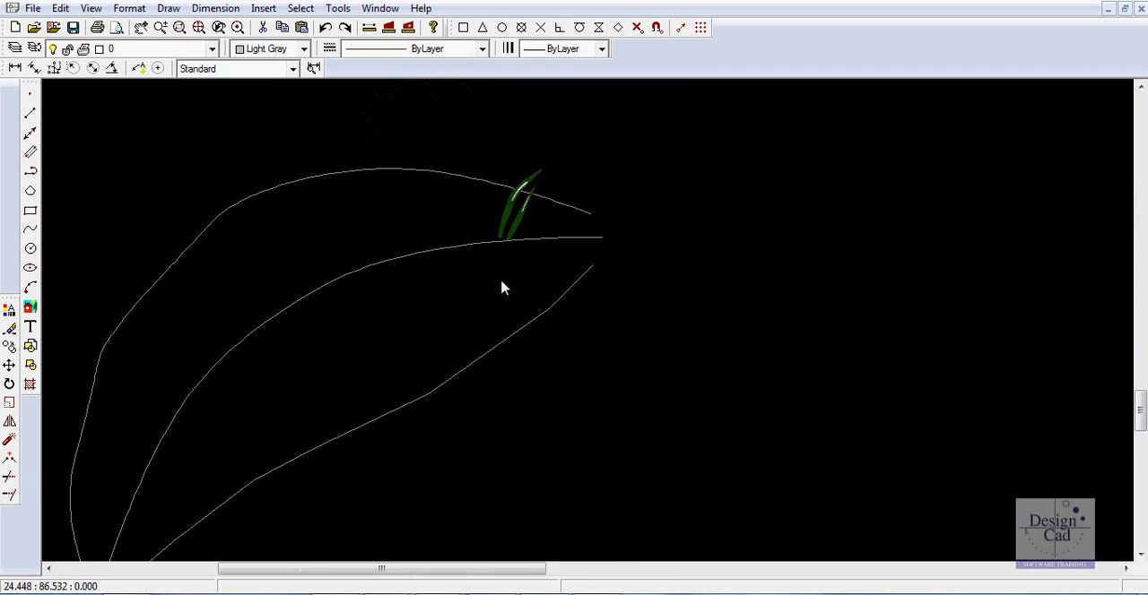
middle_drag(502, 282, 477, 423)
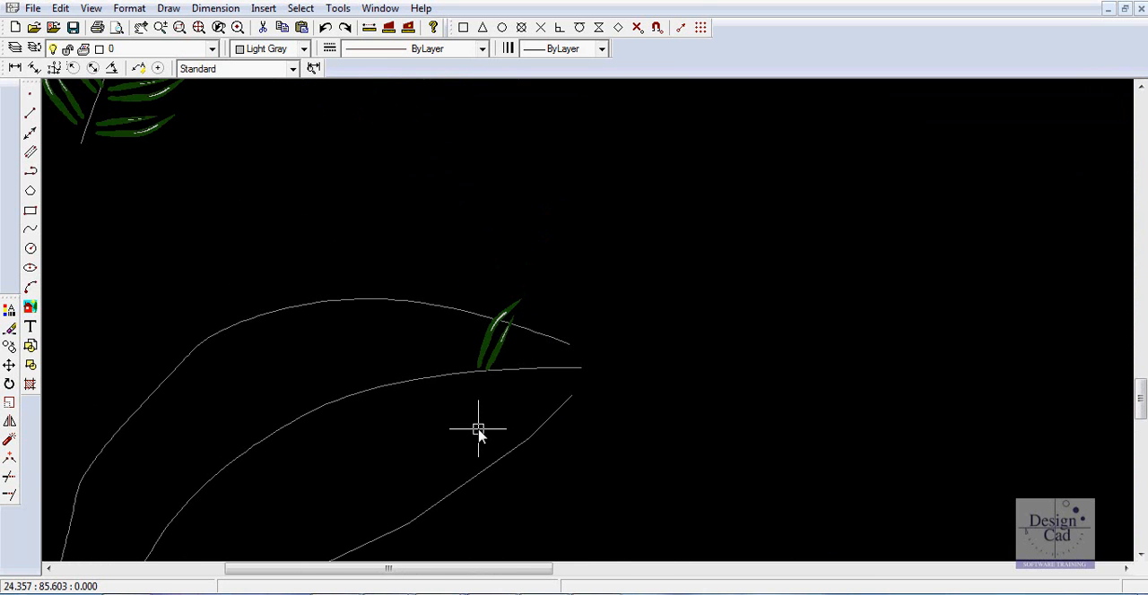
scroll(481, 400, up, 5)
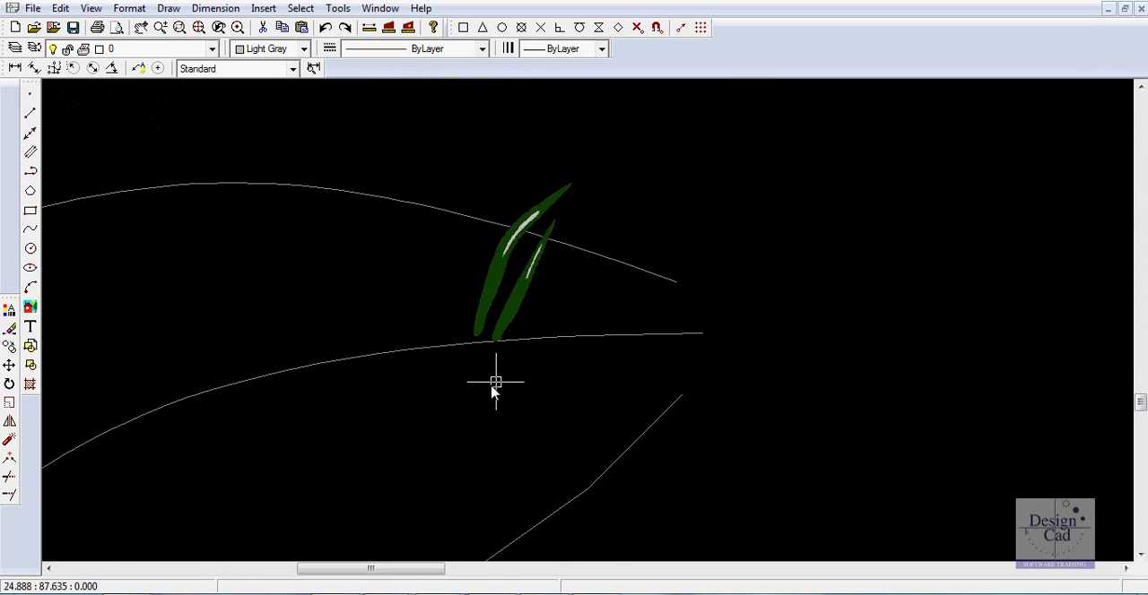
click(463, 278)
key(Escape)
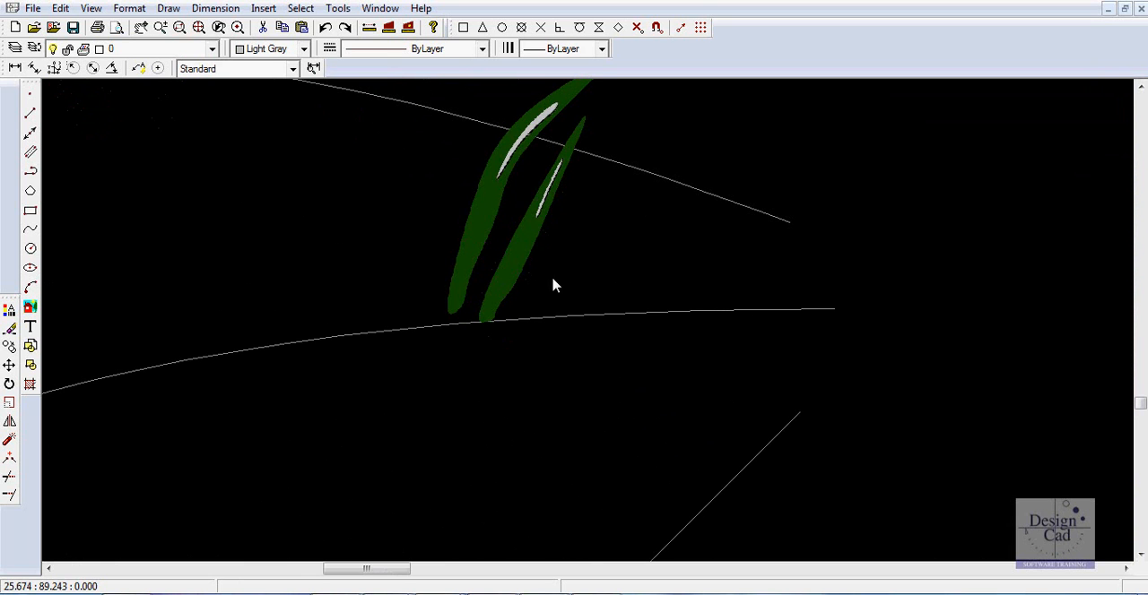
scroll(510, 157, up, 5)
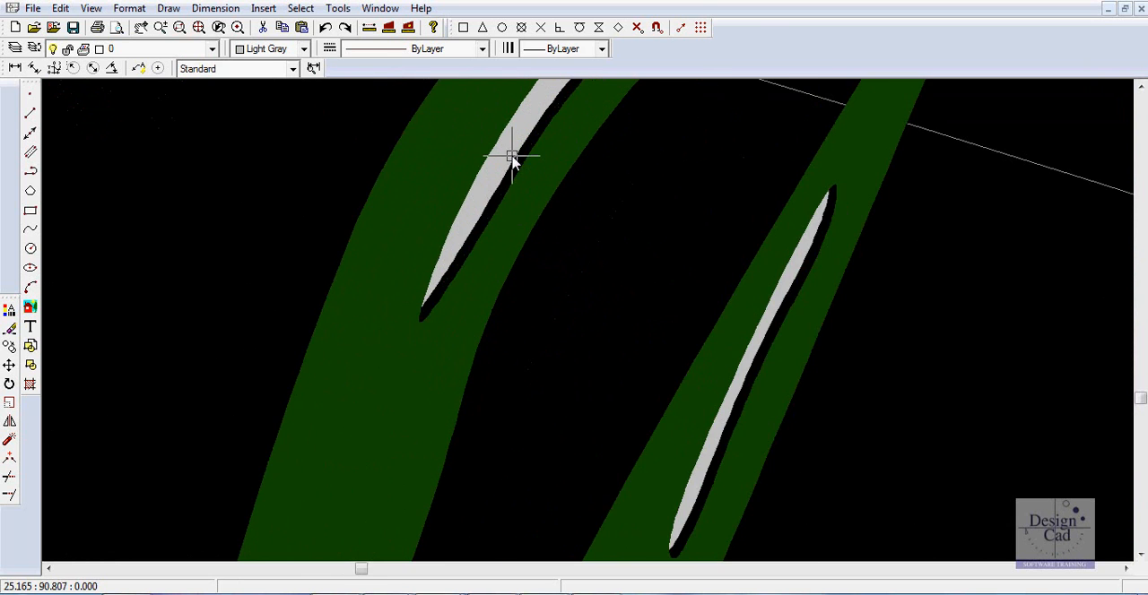
click(510, 157)
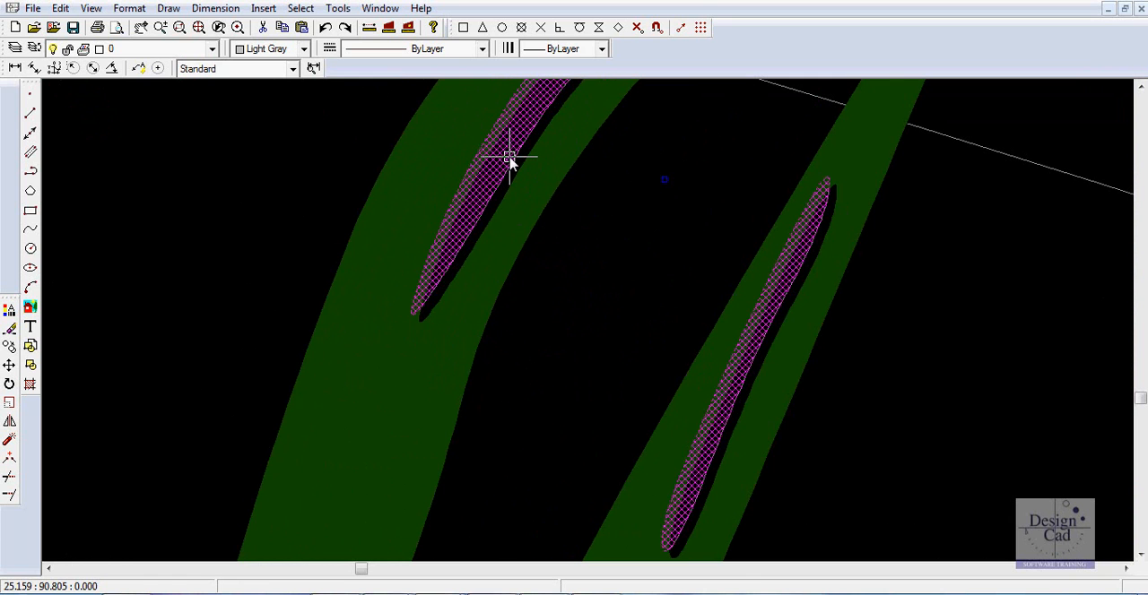
key(Escape)
Examine the completed single frond and how the leaflets near its base are grouped along the stem.
scroll(610, 296, down, 5)
scroll(608, 301, down, 8)
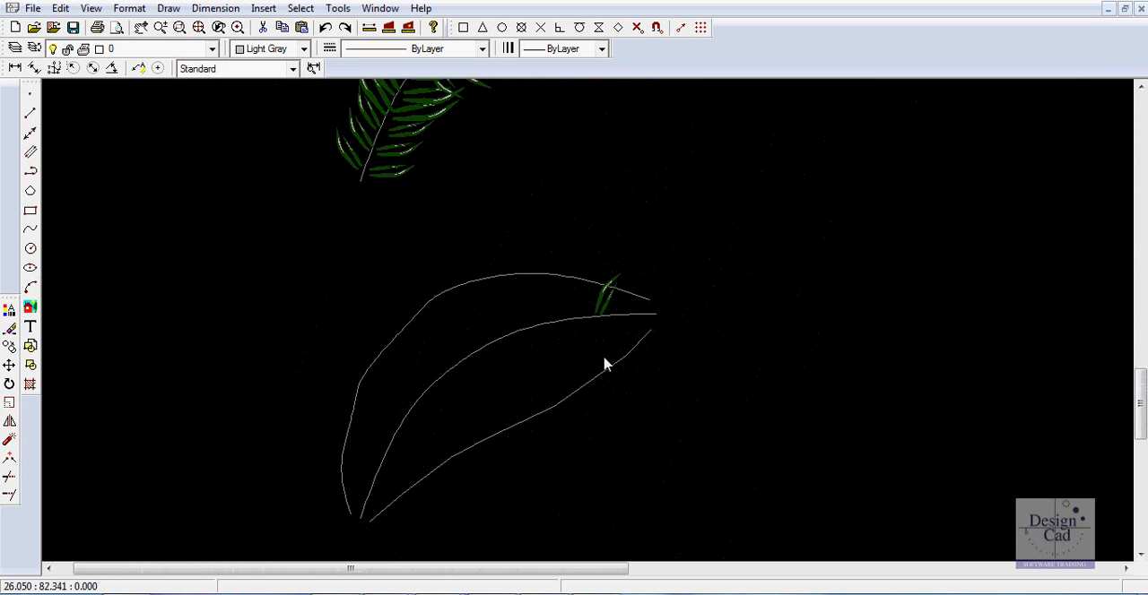
mouse_move(522, 171)
middle_down()
mouse_move(600, 372)
mouse_move(605, 456)
middle_up()
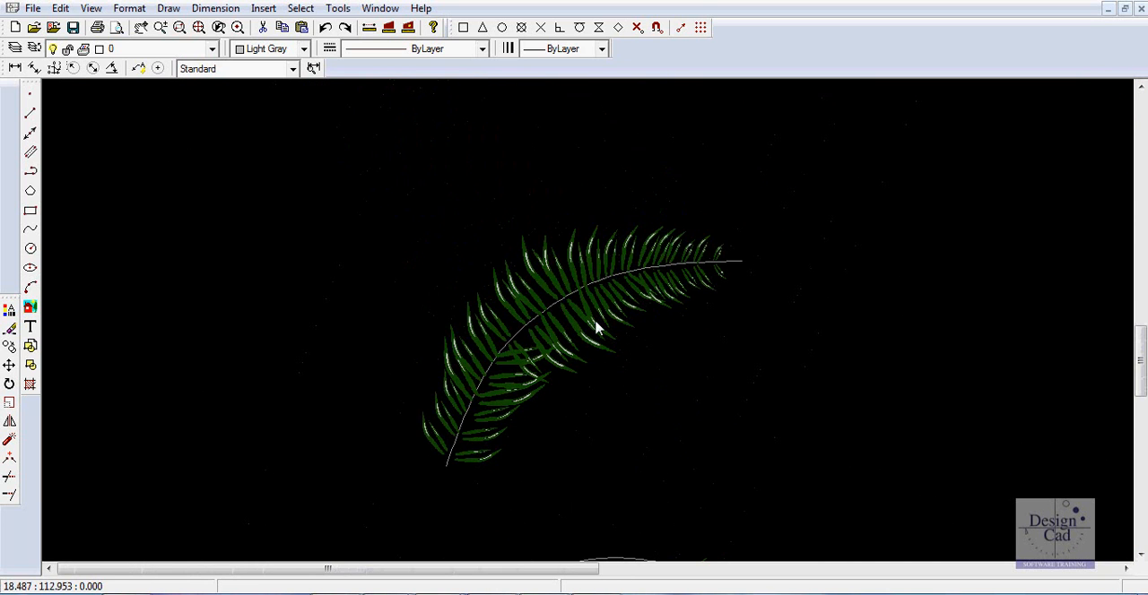
click(435, 448)
shift+click(445, 410)
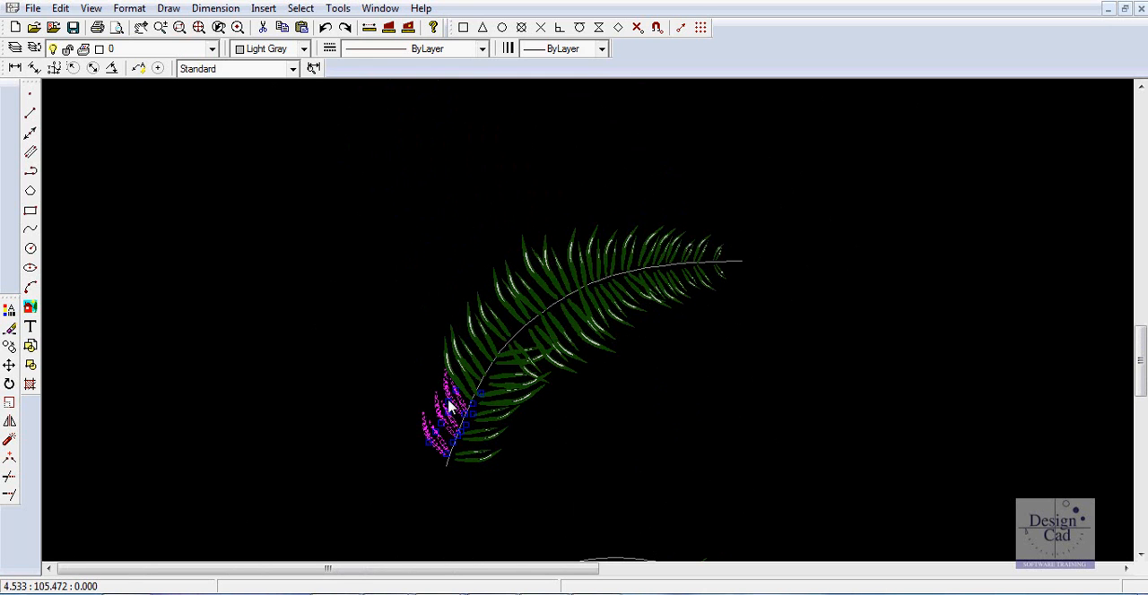
key(Escape)
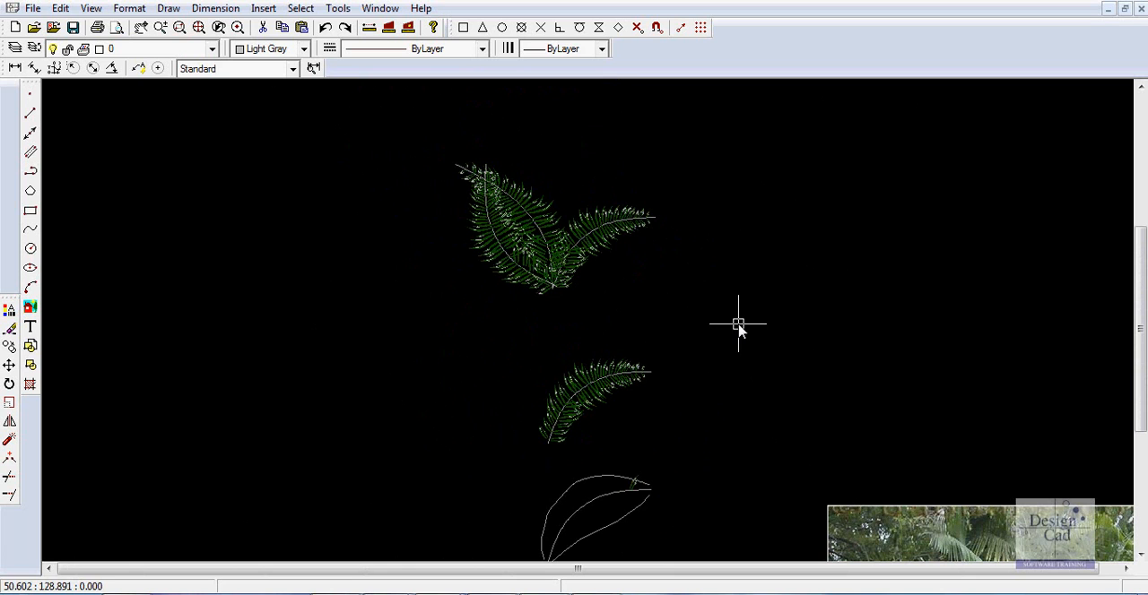
Mirror the right frond of the three-frond cluster across a line through its base toward the lower right, without keeping the original.
click(592, 255)
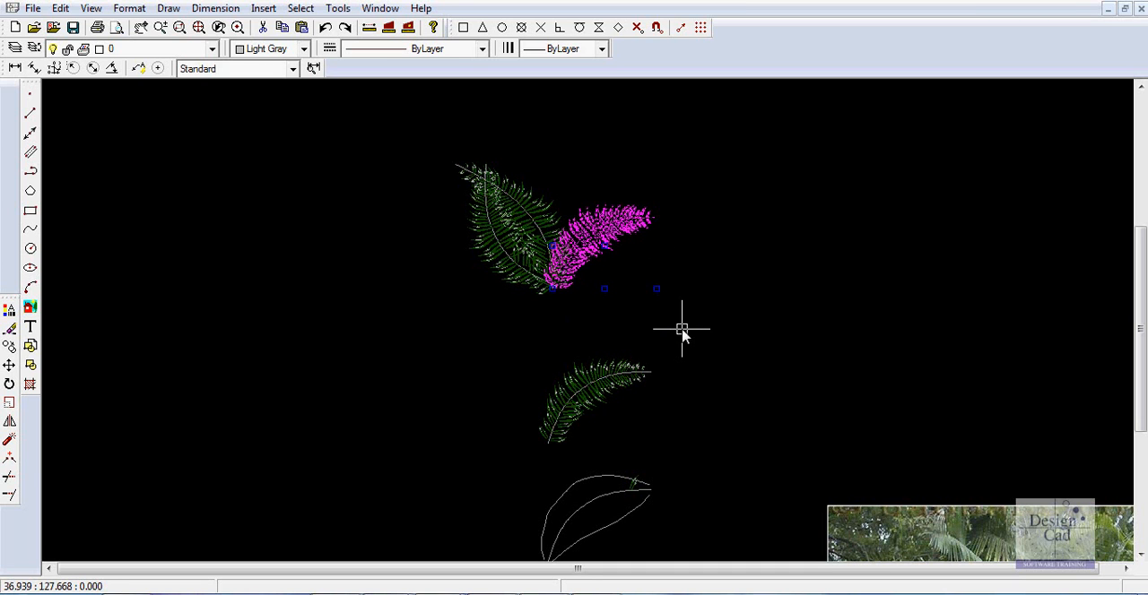
right_click(587, 241)
click(628, 369)
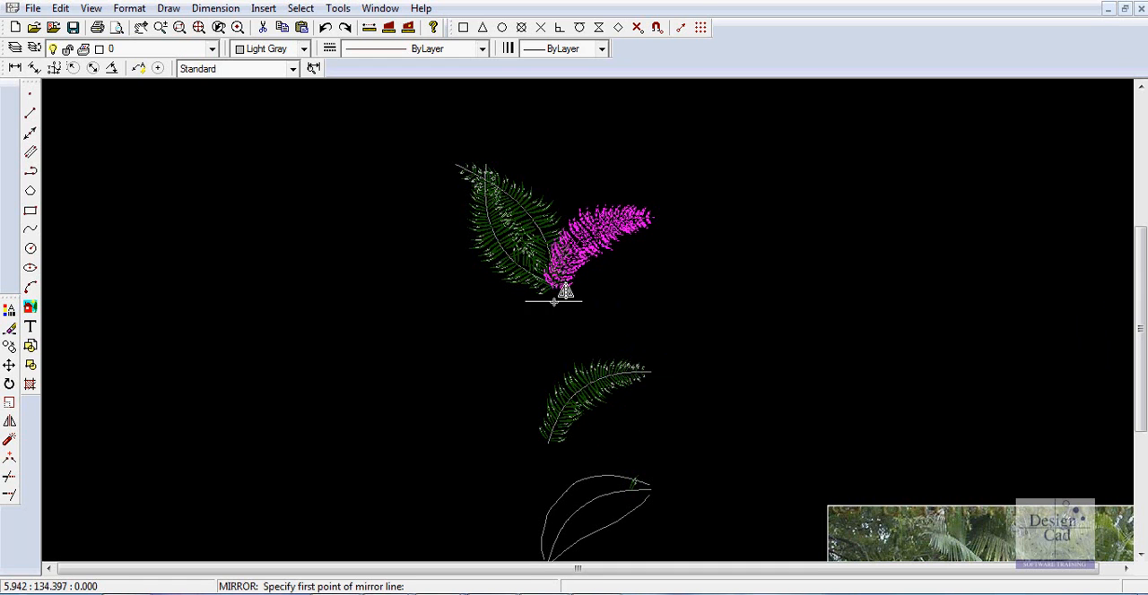
click(550, 288)
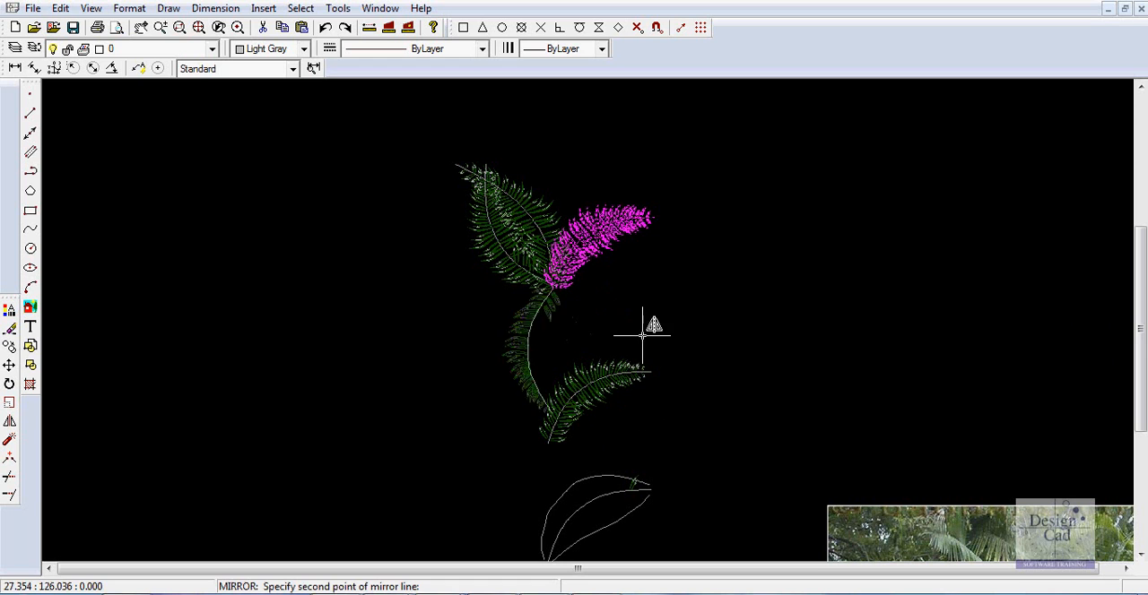
click(639, 362)
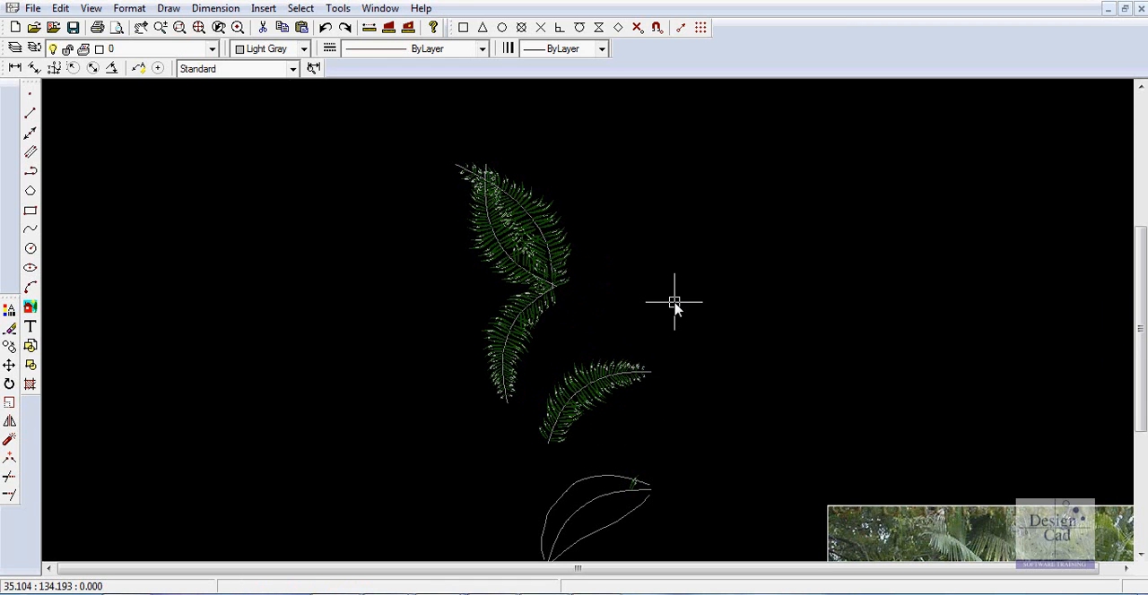
Mirror the lower-left frond across a diagonal line through the cluster's centre toward the upper left, keeping the original.
click(494, 341)
right_click(503, 340)
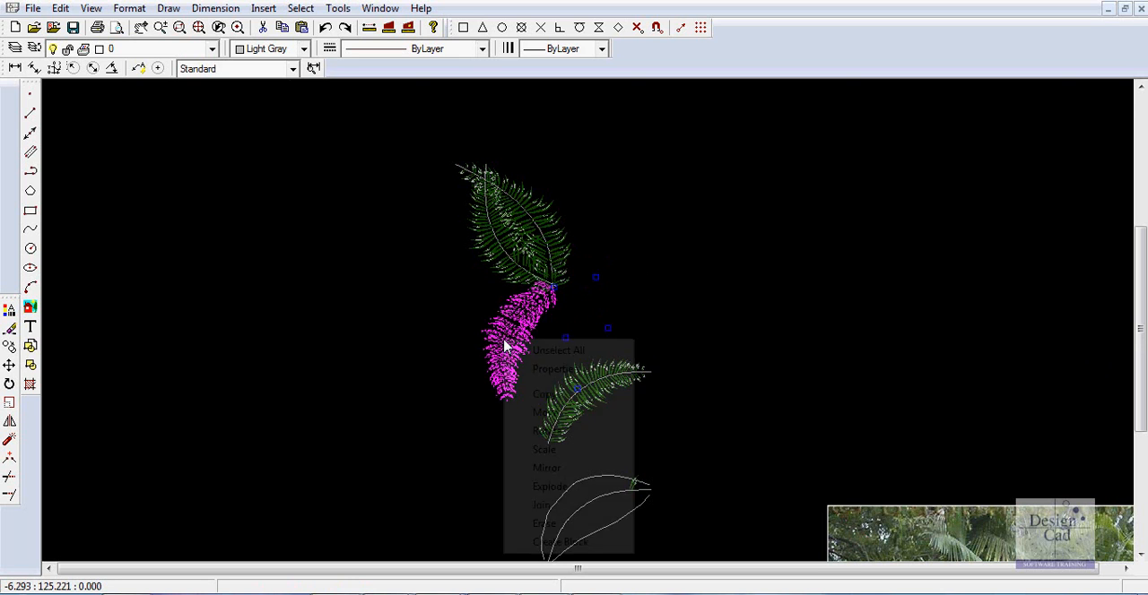
click(568, 468)
click(566, 299)
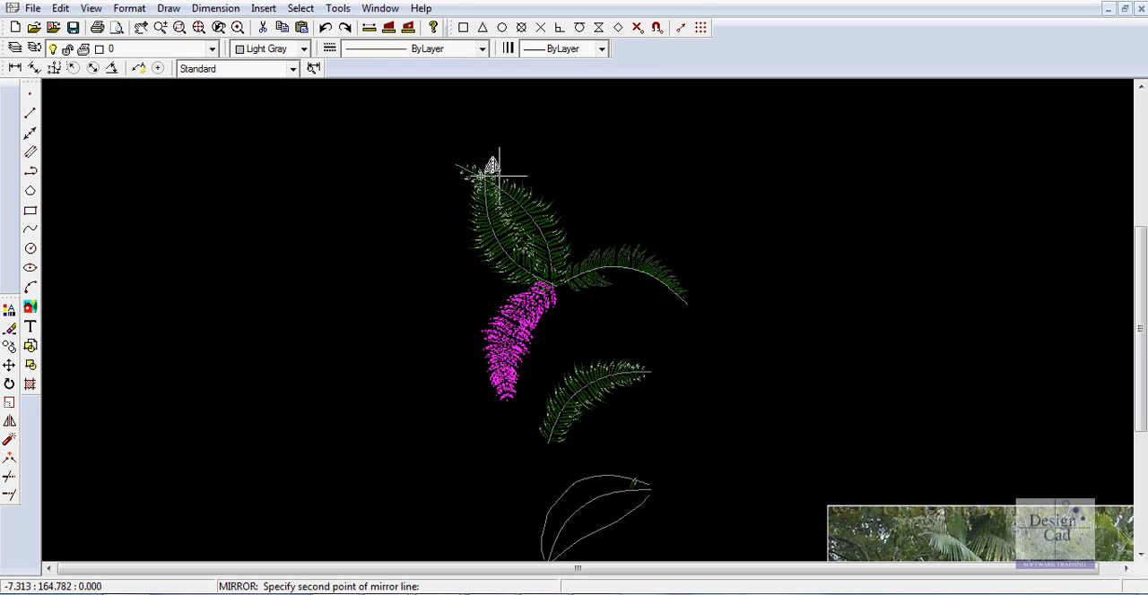
click(451, 185)
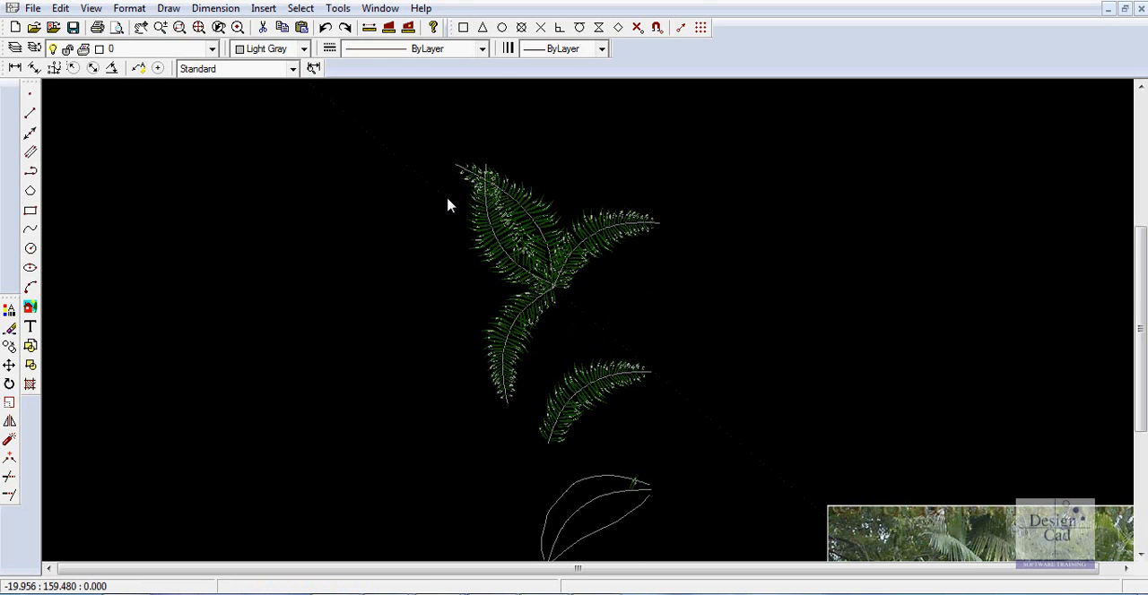
click(594, 246)
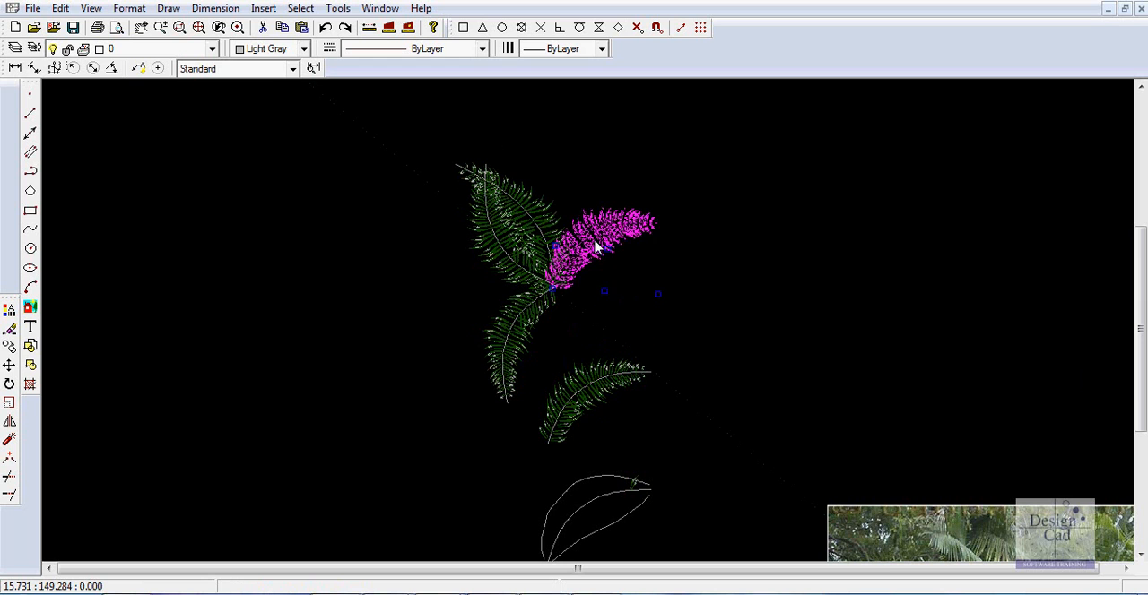
right_click(596, 247)
click(634, 350)
click(580, 260)
click(618, 271)
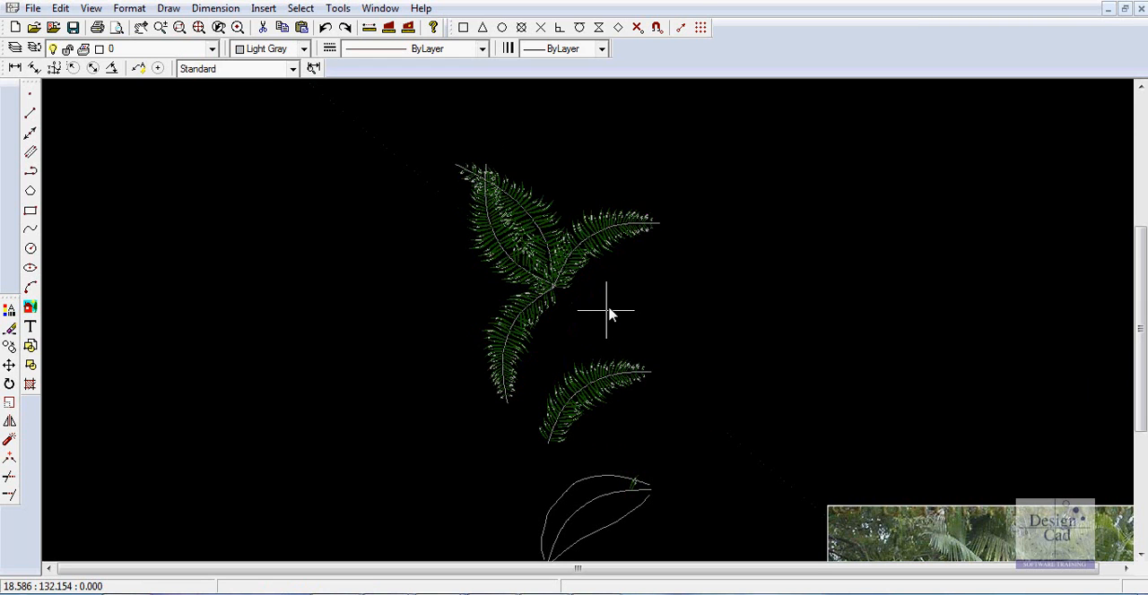
Rotate the upper-right frond clockwise about its base so that its tip droops down to the right.
click(593, 252)
right_click(591, 249)
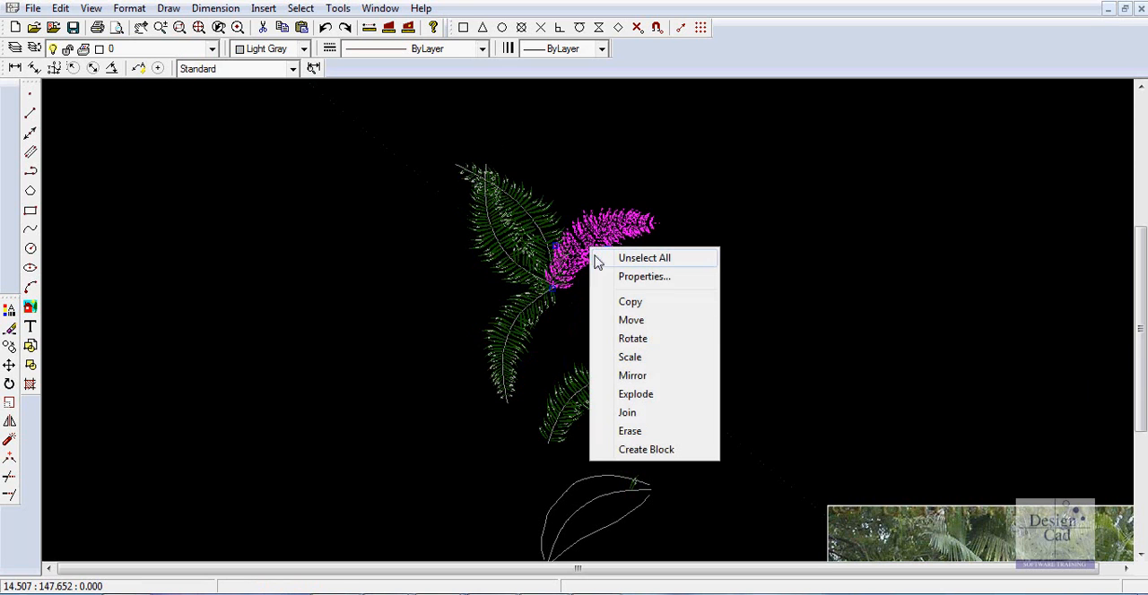
click(632, 341)
click(557, 287)
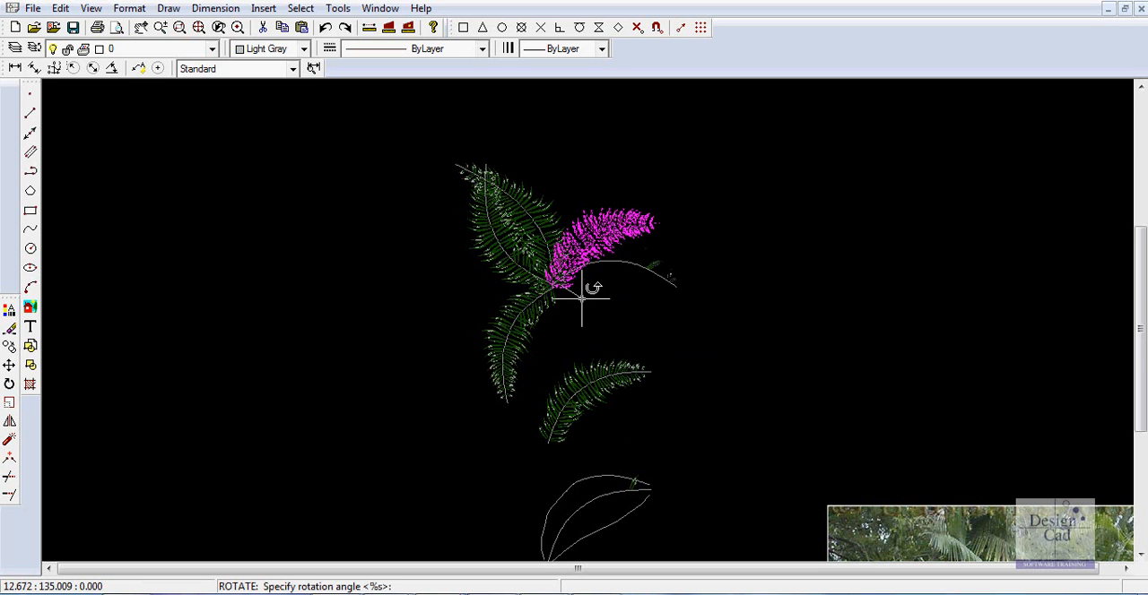
click(588, 302)
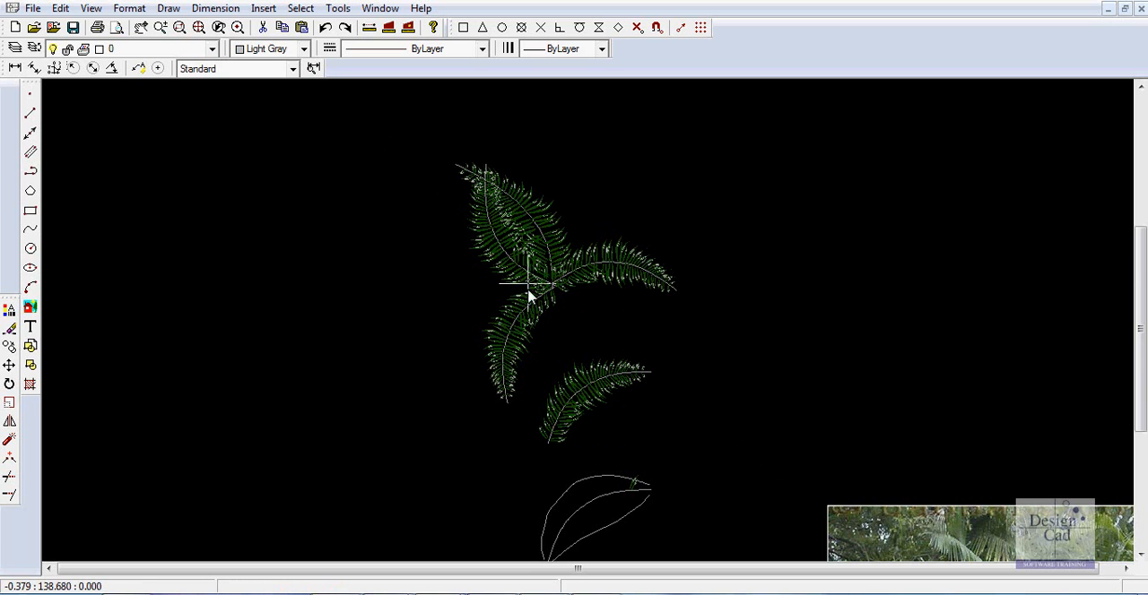
Delete the gray filled circles at the centre of the topmost, fuller palm cluster.
scroll(669, 239, down, 3)
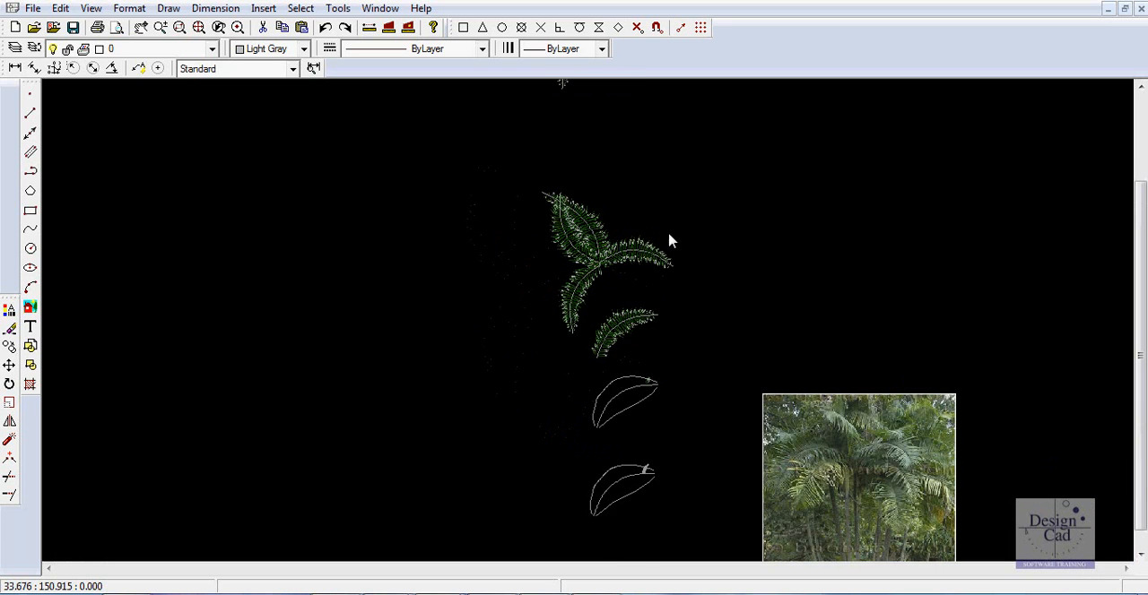
mouse_move(679, 220)
middle_down()
mouse_move(640, 267)
mouse_move(615, 454)
middle_up()
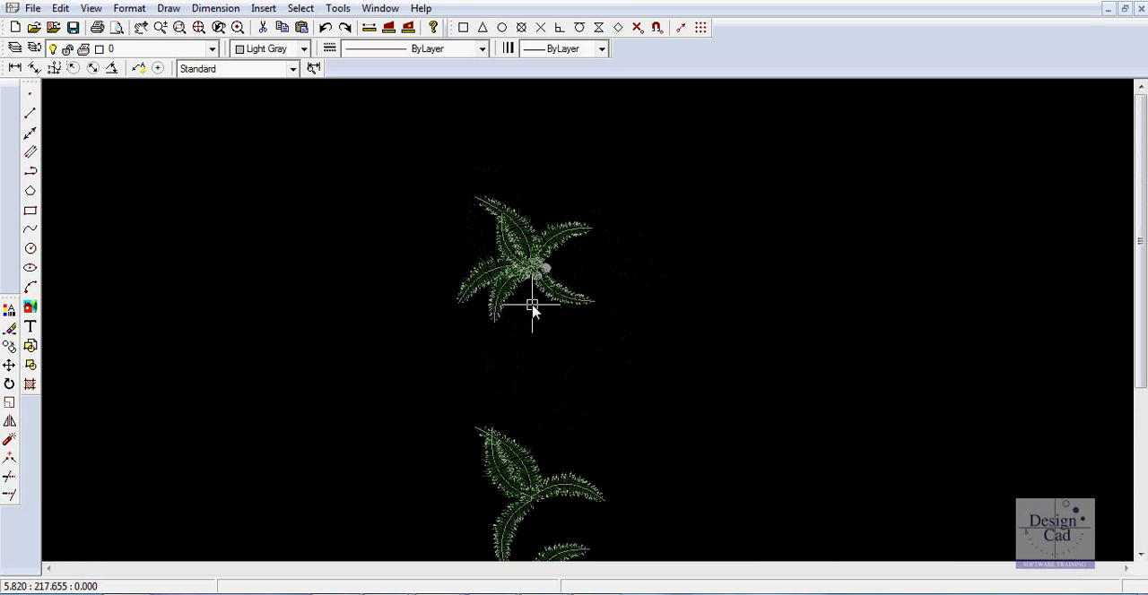
scroll(520, 276, up, 5)
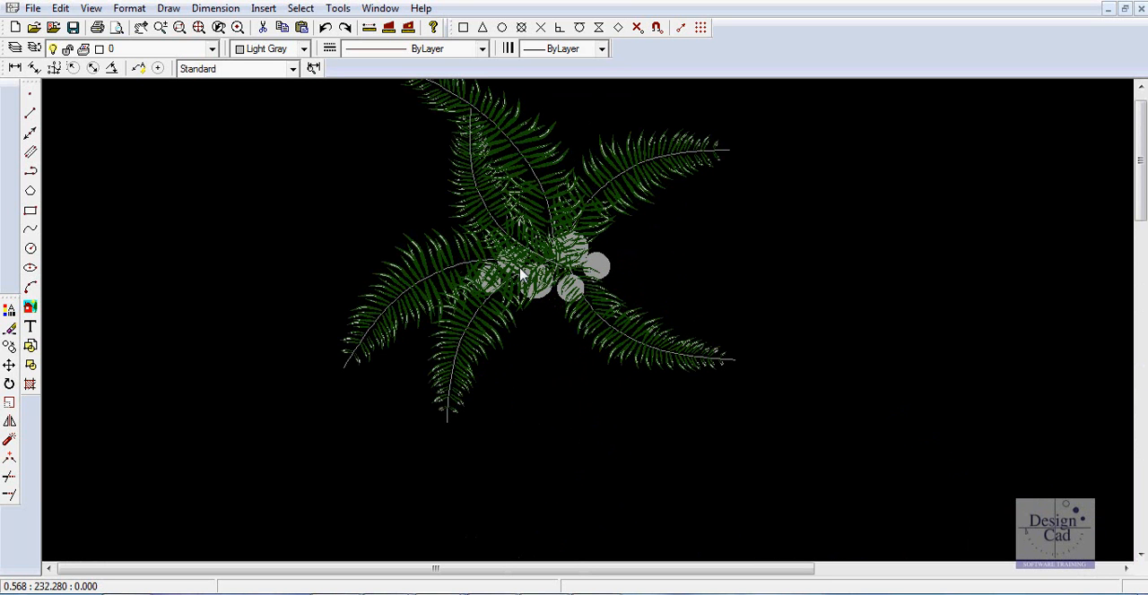
click(606, 271)
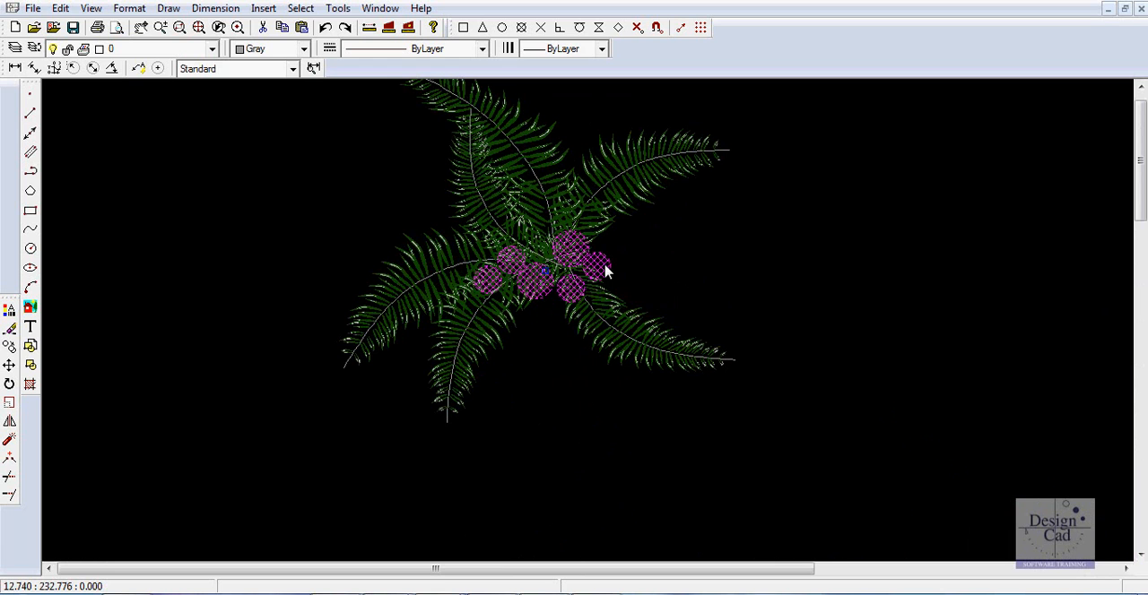
key(Delete)
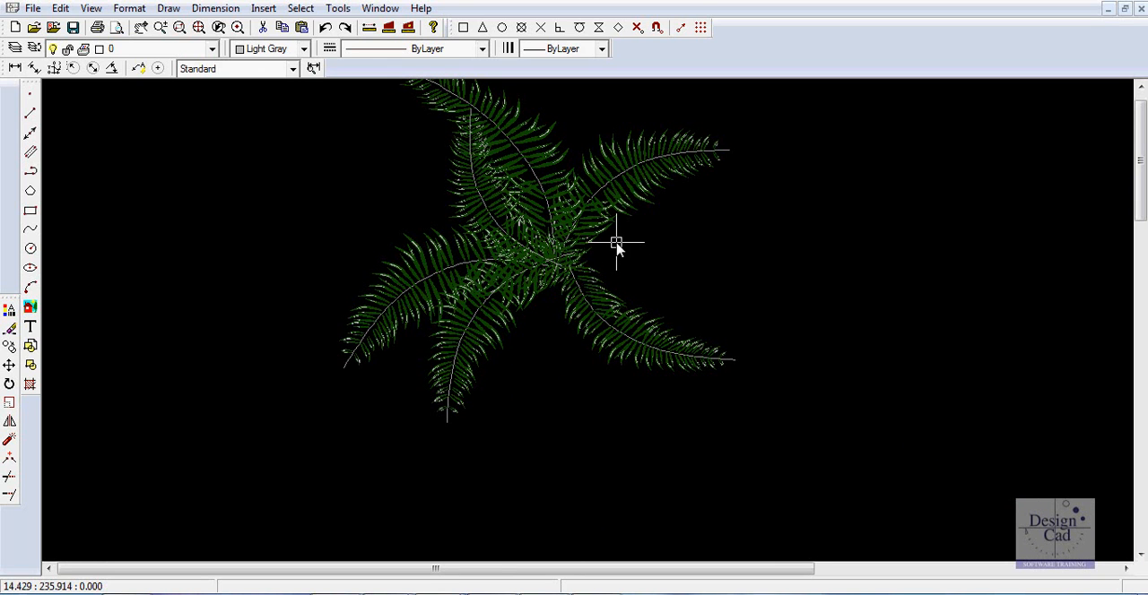
Switch to Acrobat to view the PDF of the palm symbol, and return to the DypsisDecaryi.vec drawing.
scroll(614, 242, down, 2)
scroll(831, 269, down, 2)
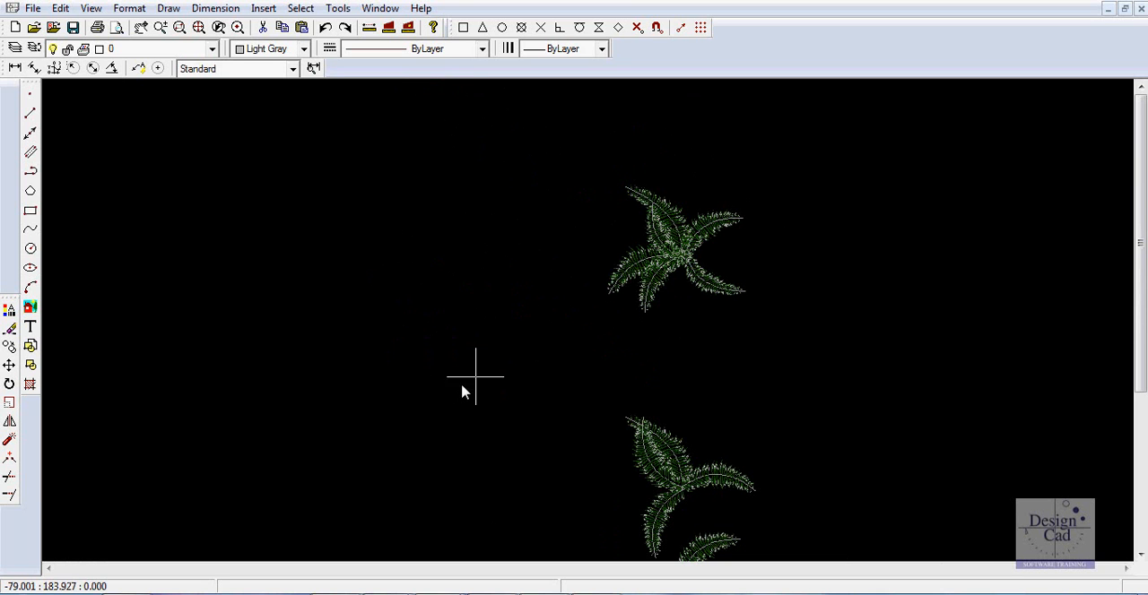
click(545, 593)
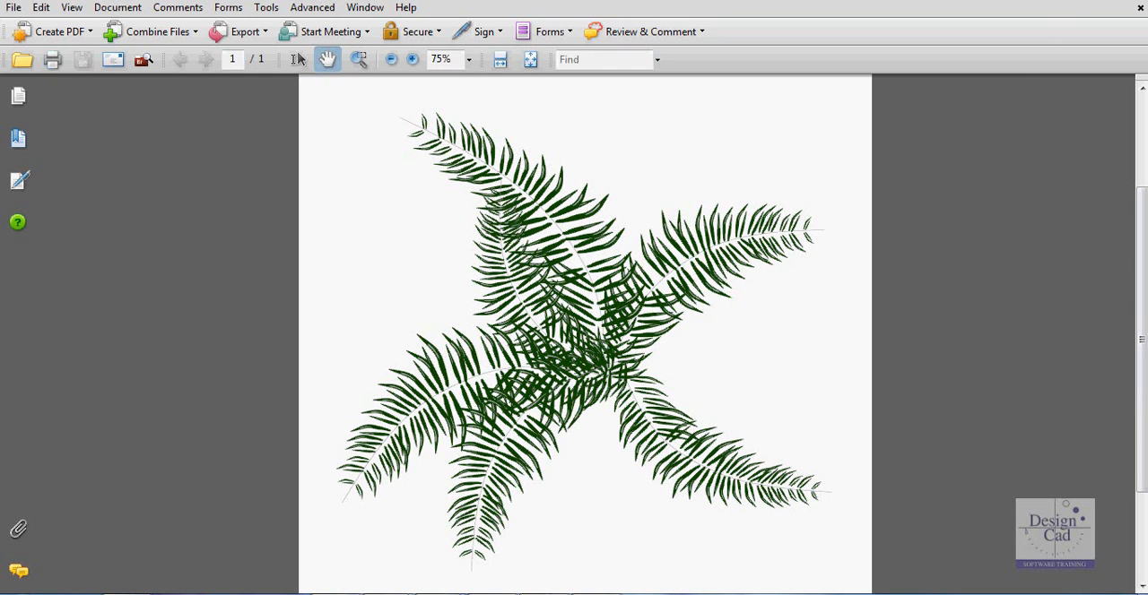
mouse_move(476, 590)
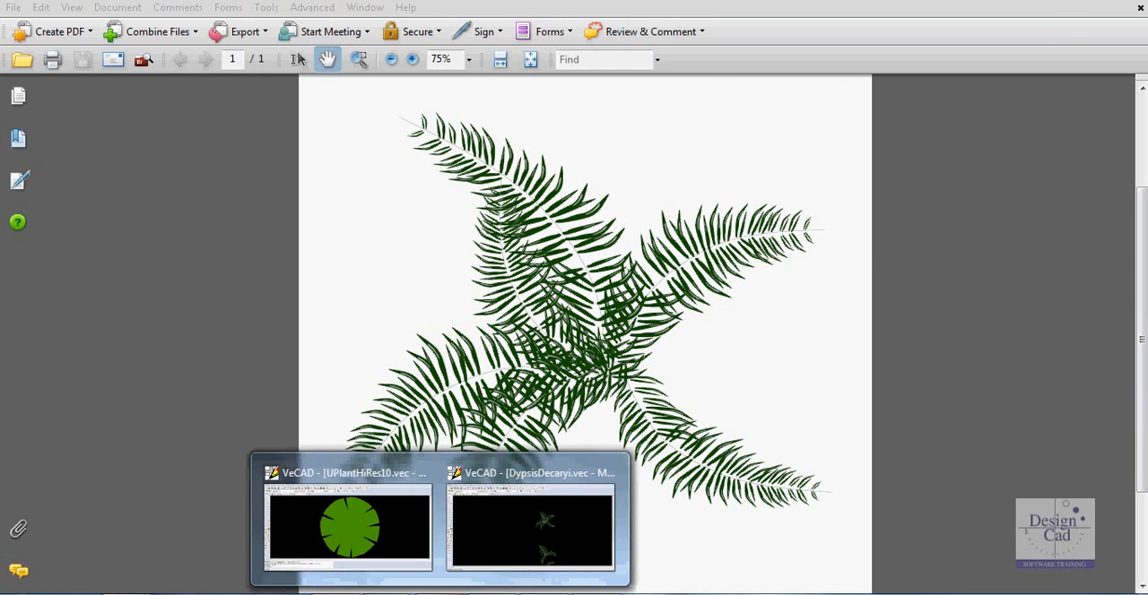
click(526, 544)
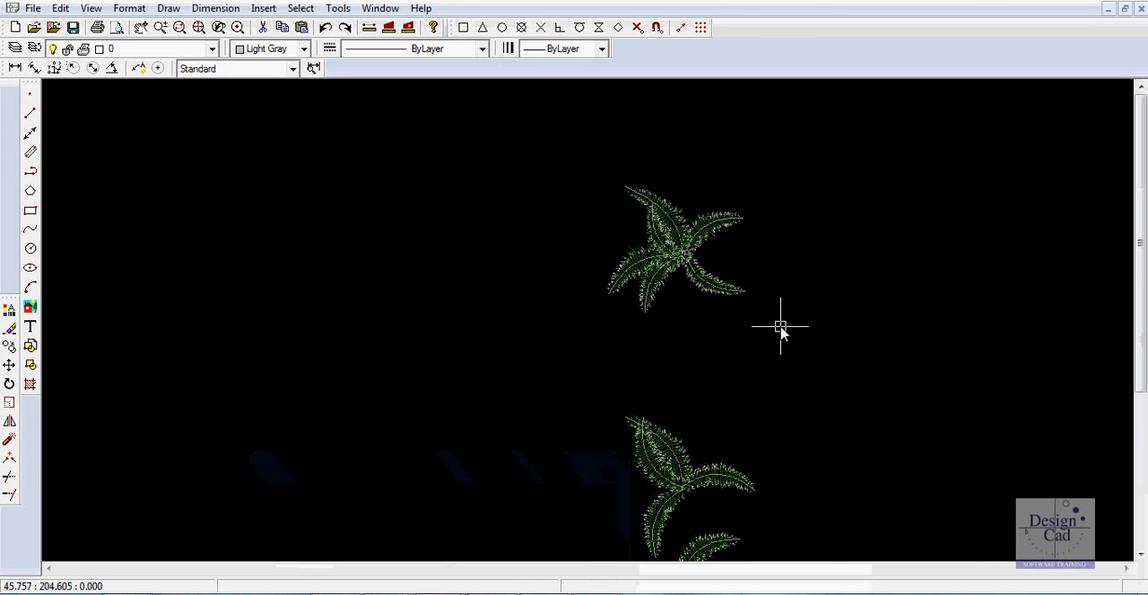
Review the palm's construction stages, select every frond of the topmost cluster, and clear the selection.
scroll(783, 335, down, 1)
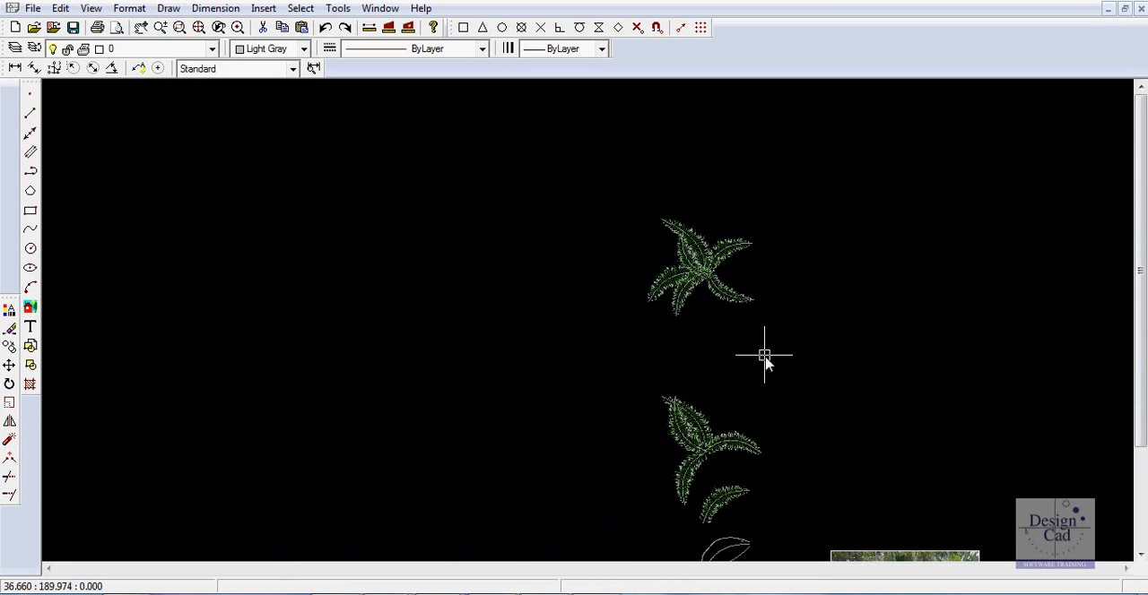
scroll(763, 359, down, 1)
middle_drag(809, 366, 625, 324)
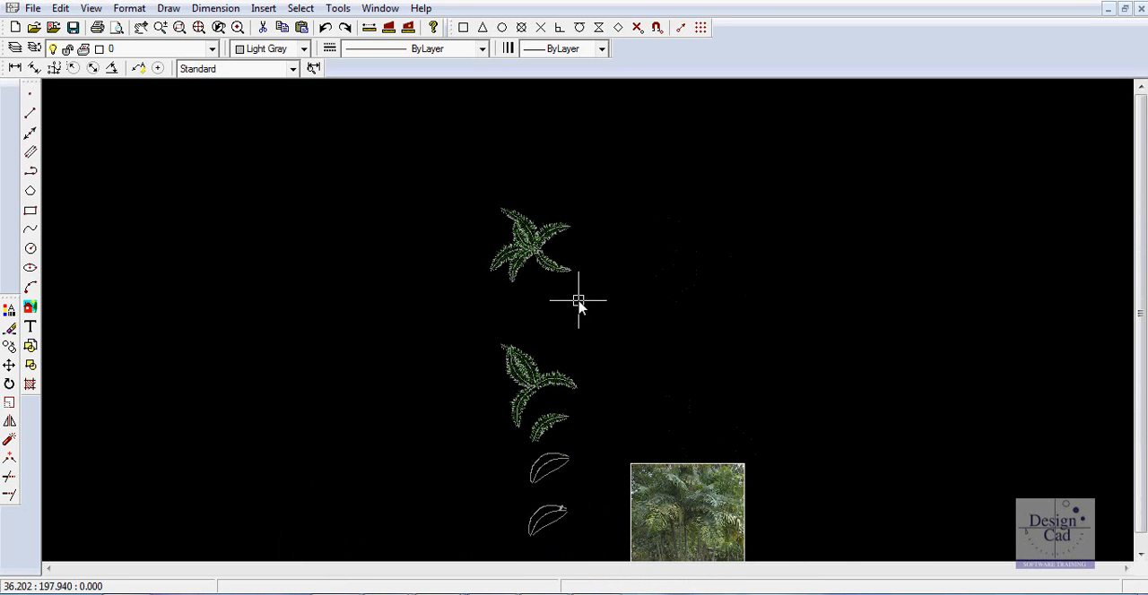
drag(609, 303, 431, 175)
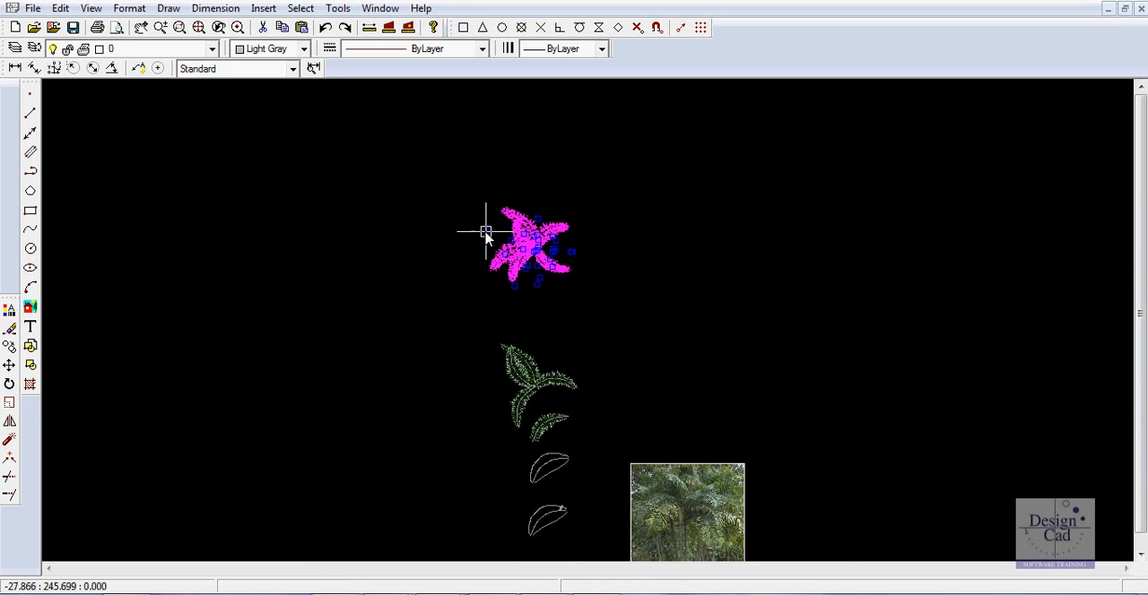
key(Escape)
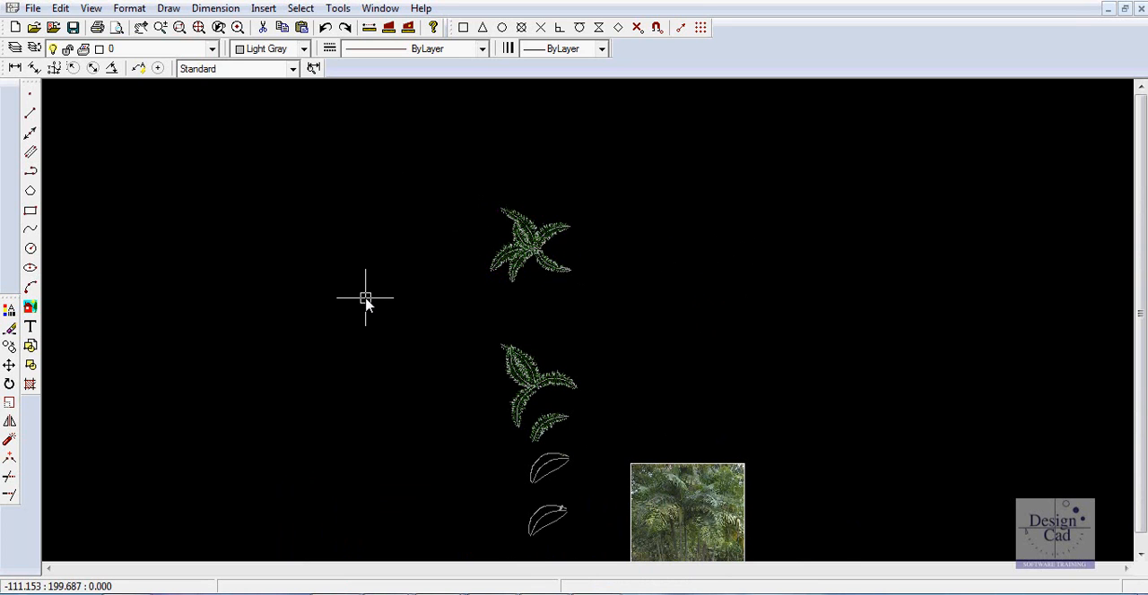